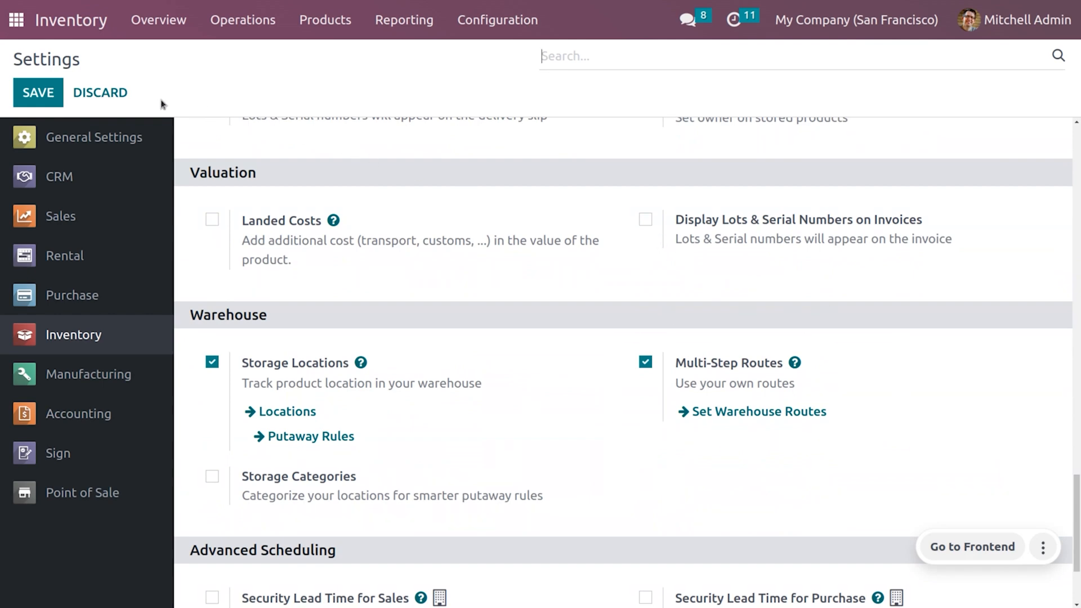
Open the list of warehouse routes in the Inventory configuration.
left_click(516, 26)
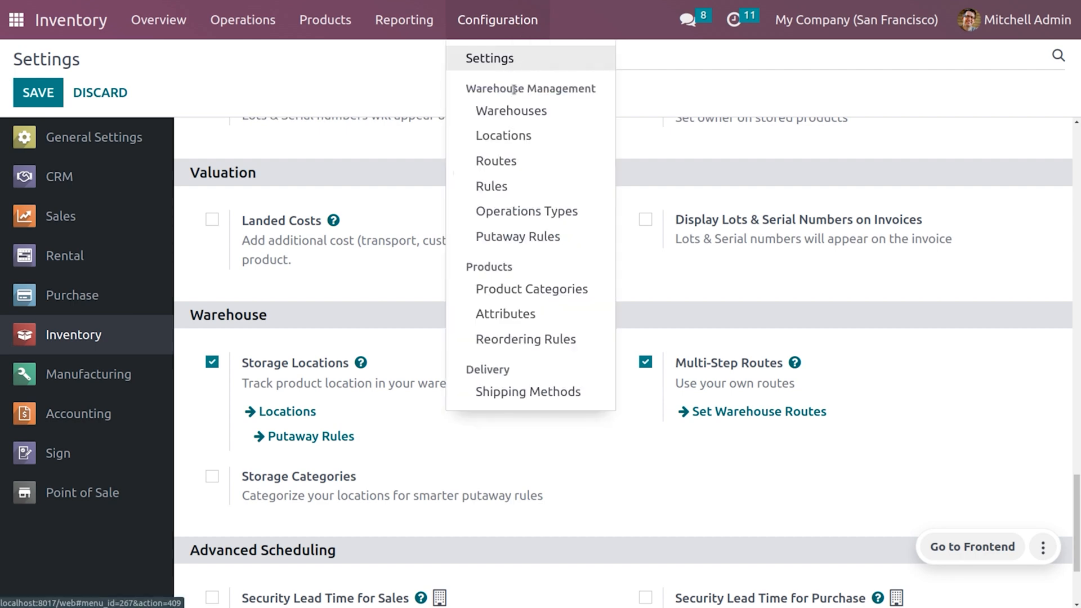
left_click(521, 158)
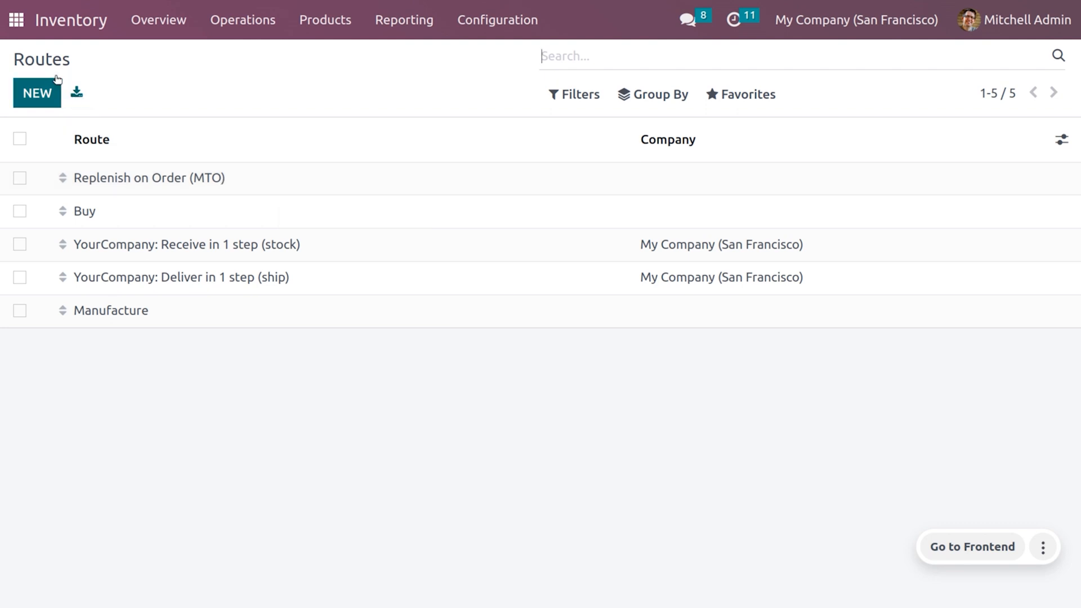
Open the Wooden chair product and view its inventory settings.
left_click(328, 20)
left_click(347, 56)
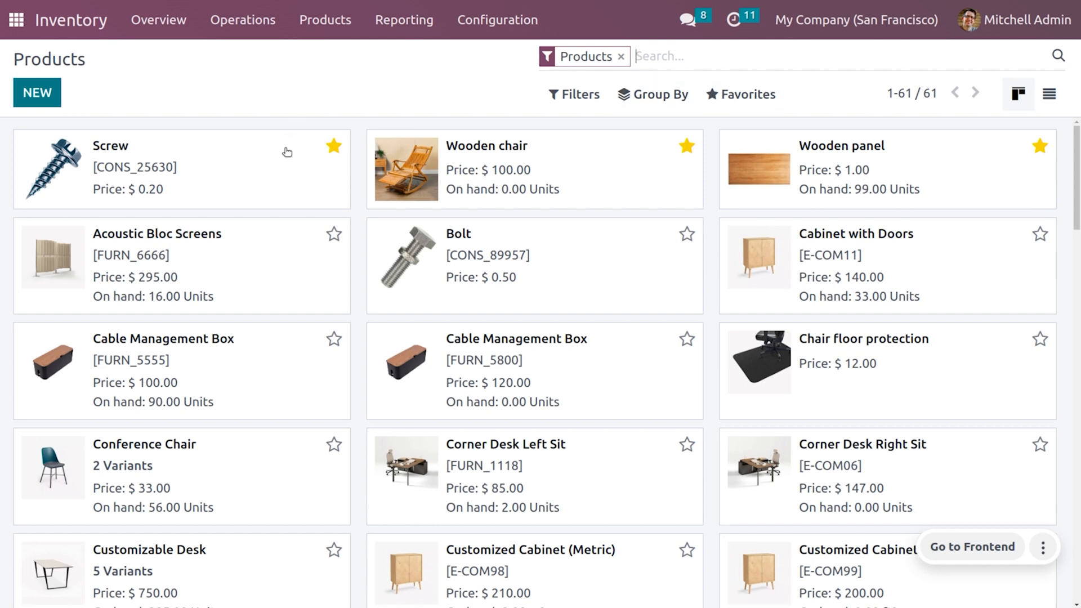
left_click(525, 167)
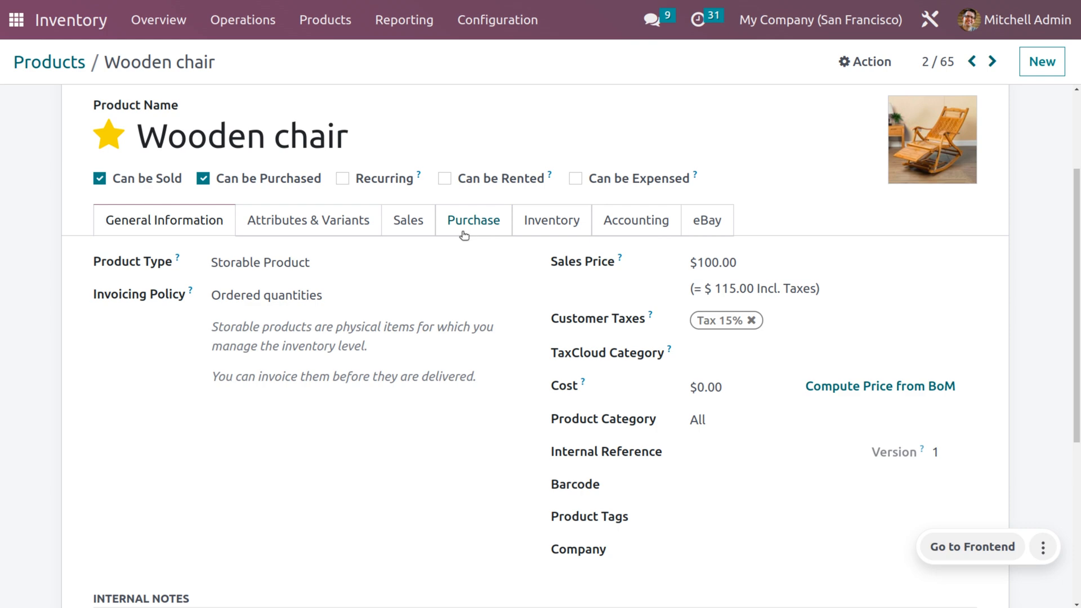
left_click(567, 224)
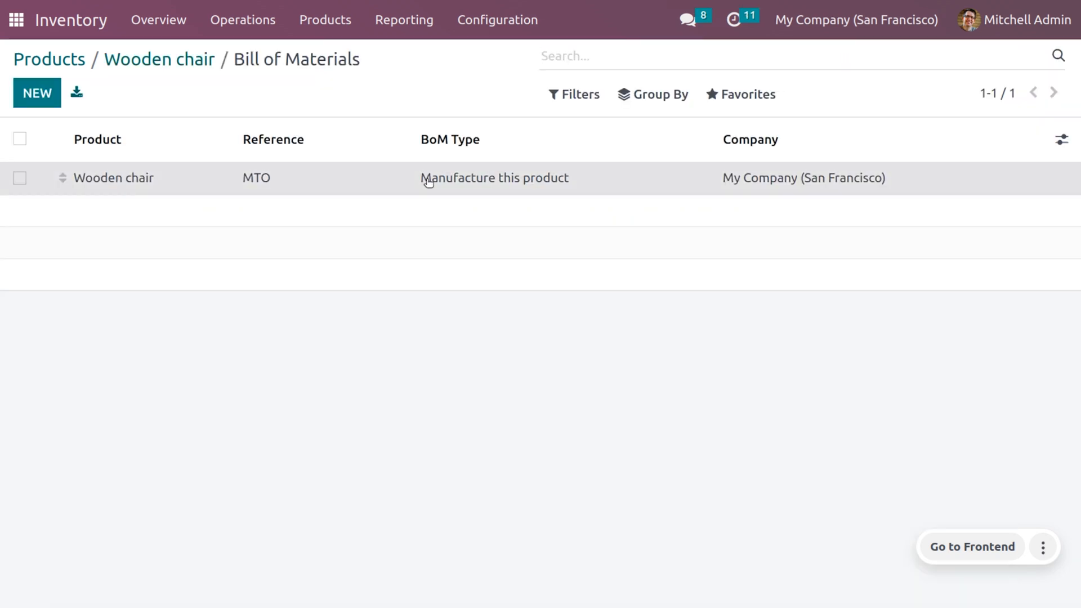
Open the Wooden chair's MTO bill of materials and examine its components, operations and miscellaneous settings.
left_click(425, 178)
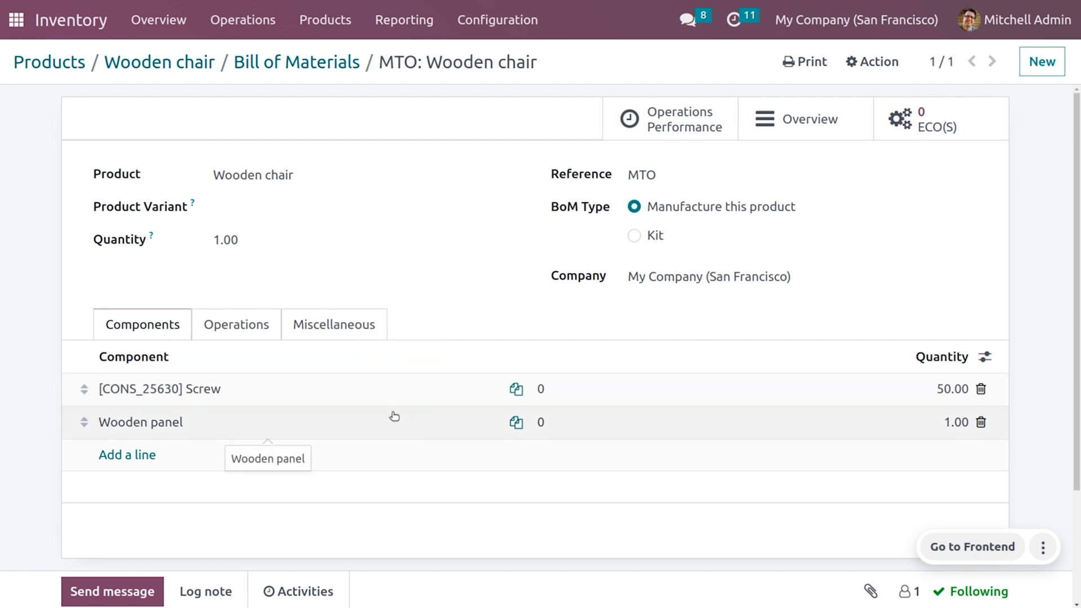
left_click(248, 320)
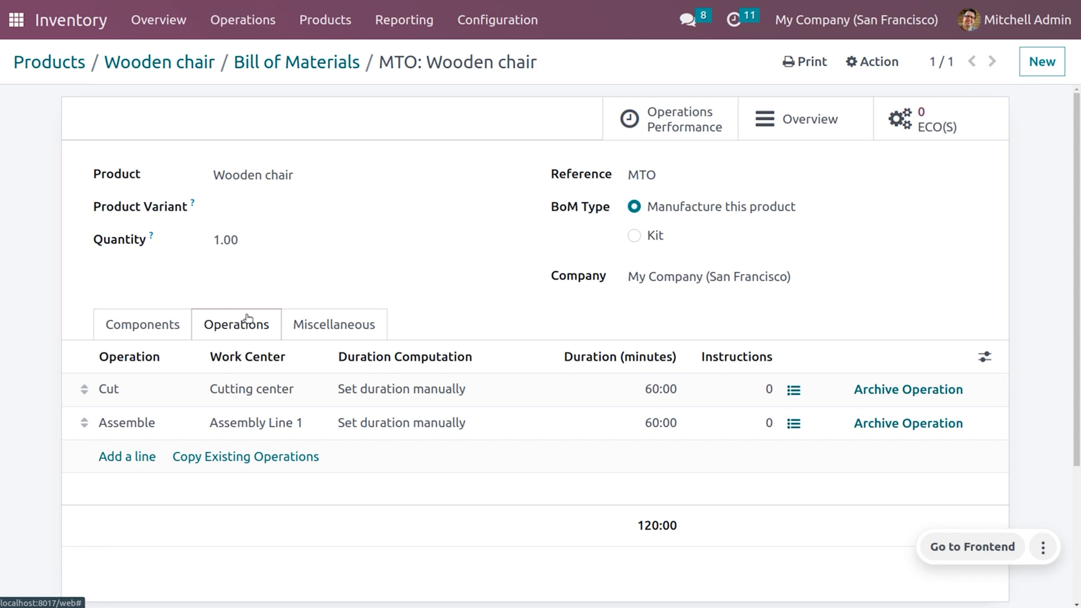
left_click(294, 333)
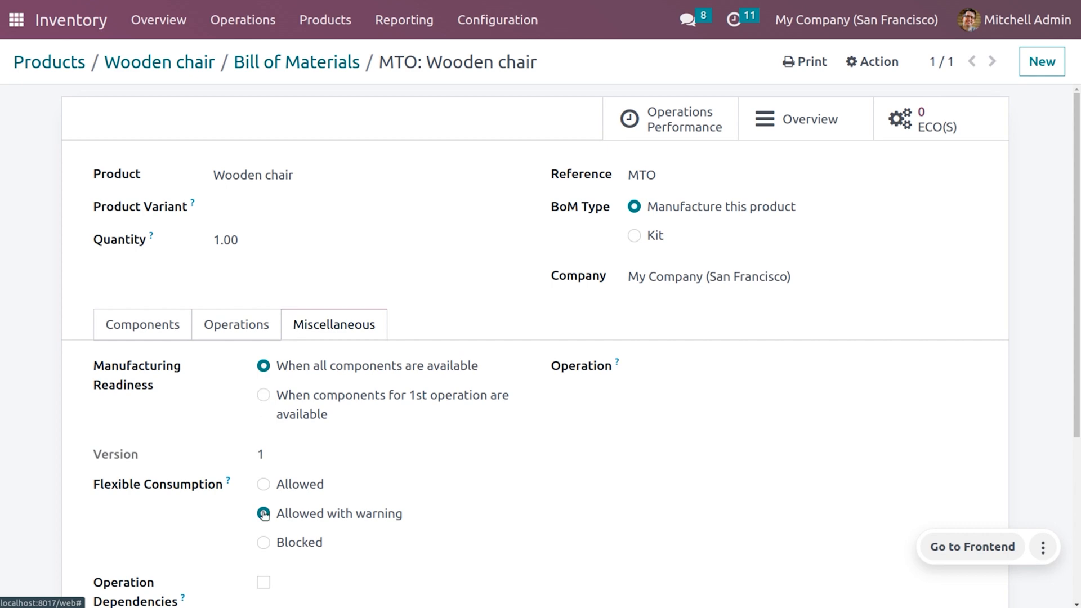
scroll(264, 516, "down", 3)
scroll(265, 516, "up", 1)
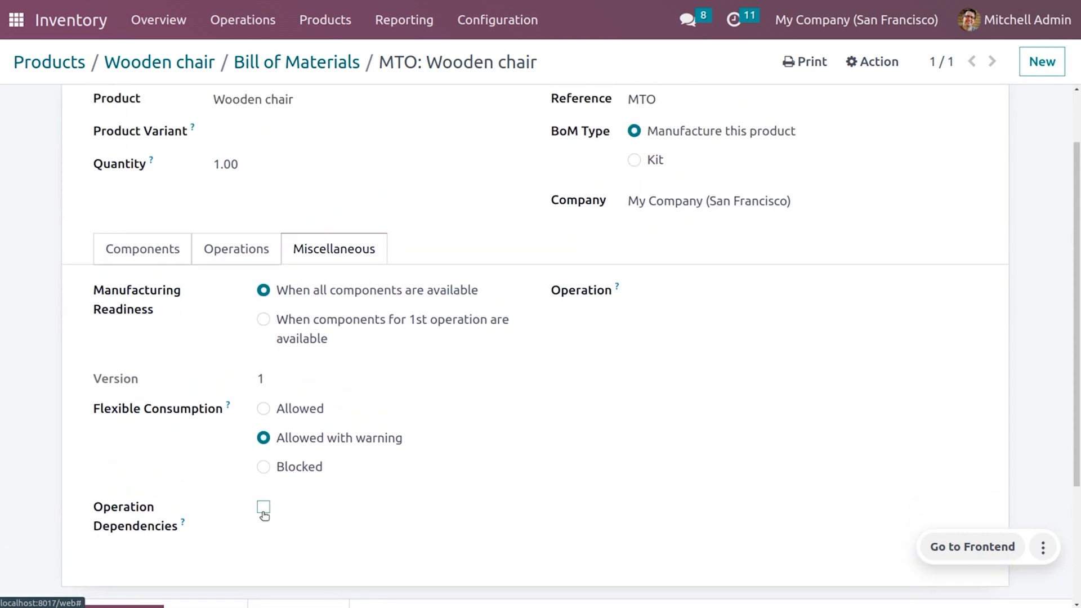
left_click(217, 252)
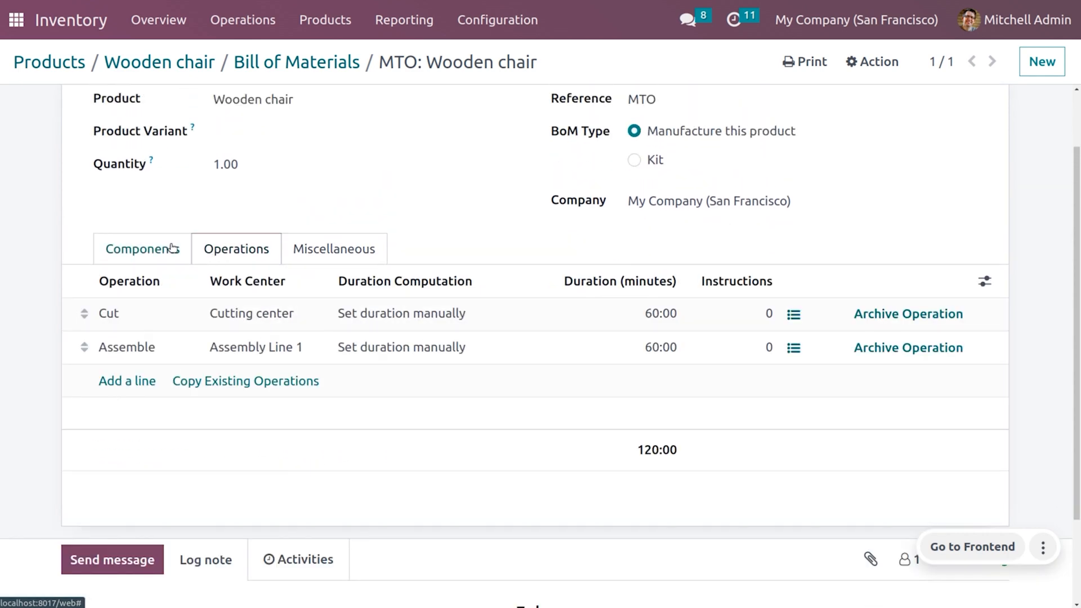
scroll(172, 248, "up", 2)
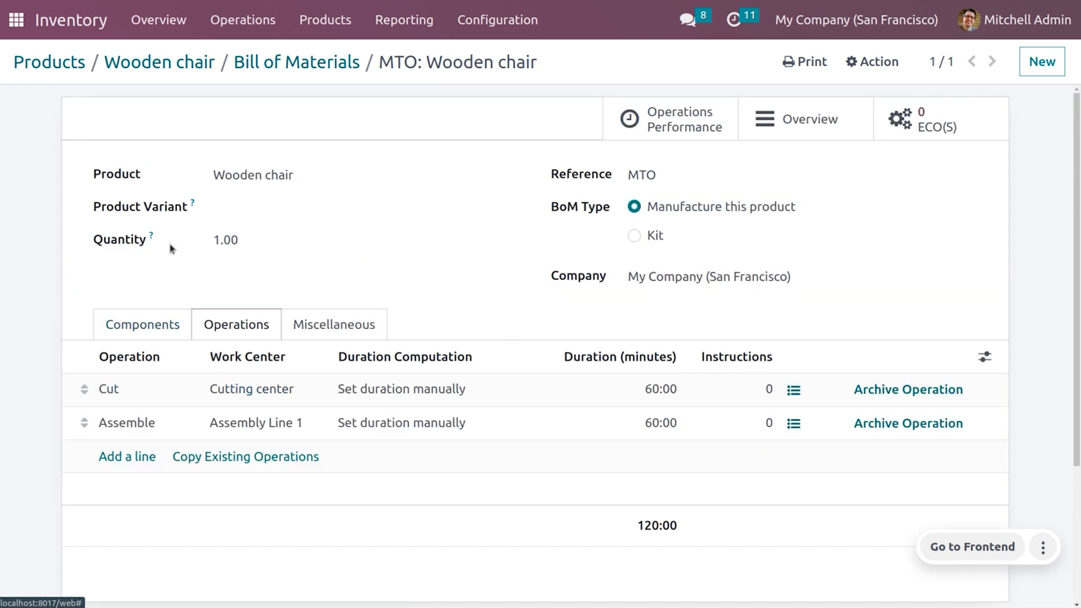
Switch to the Sales app and create a new quotation for the customer Lumber Inc.
left_click(16, 18)
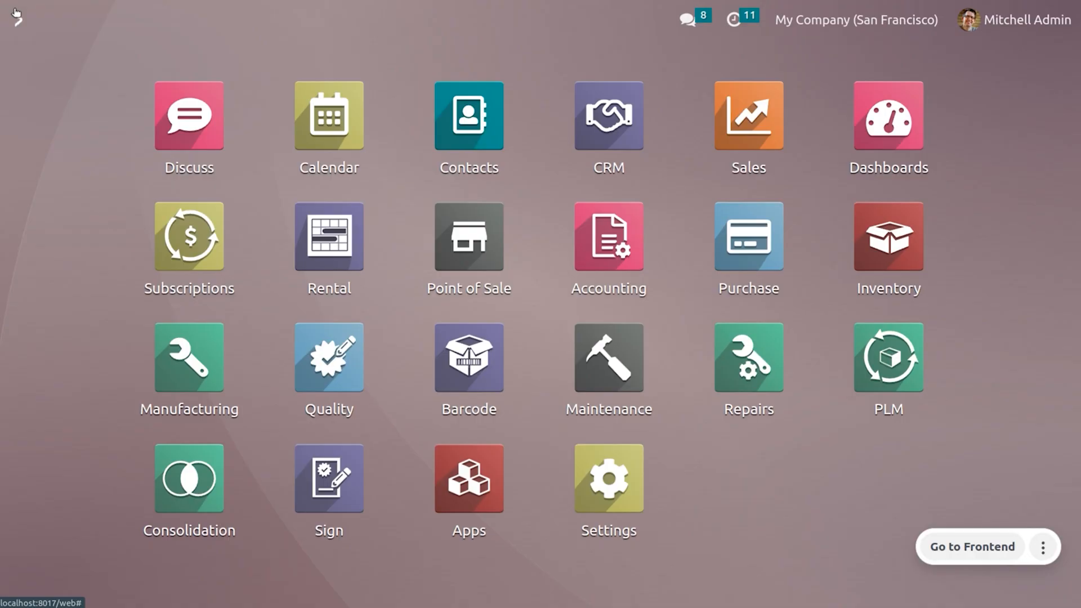
type("sa")
key("Return")
left_click(45, 92)
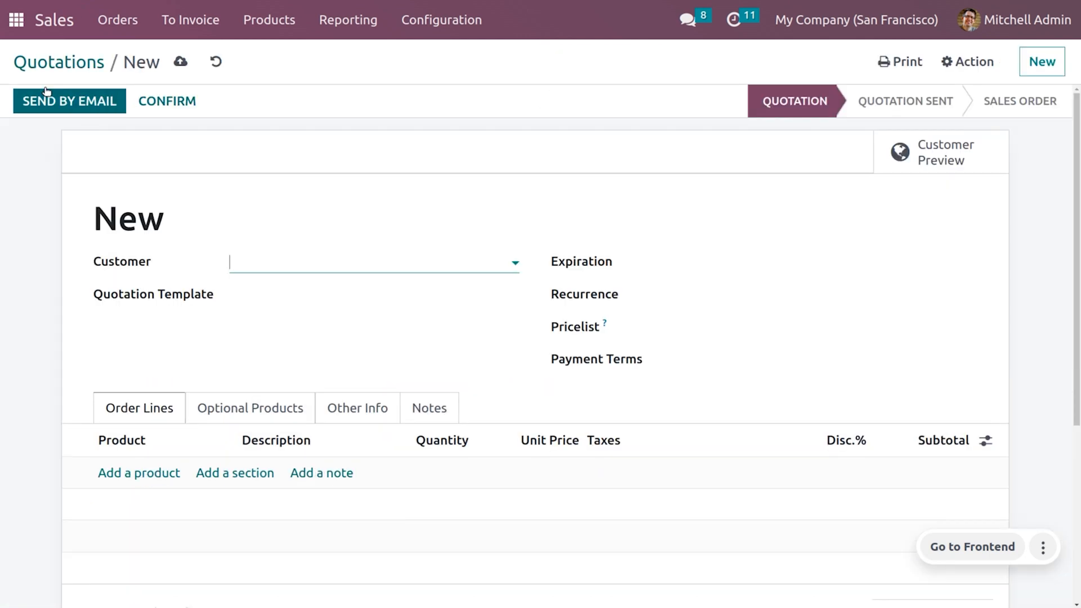
left_click(265, 262)
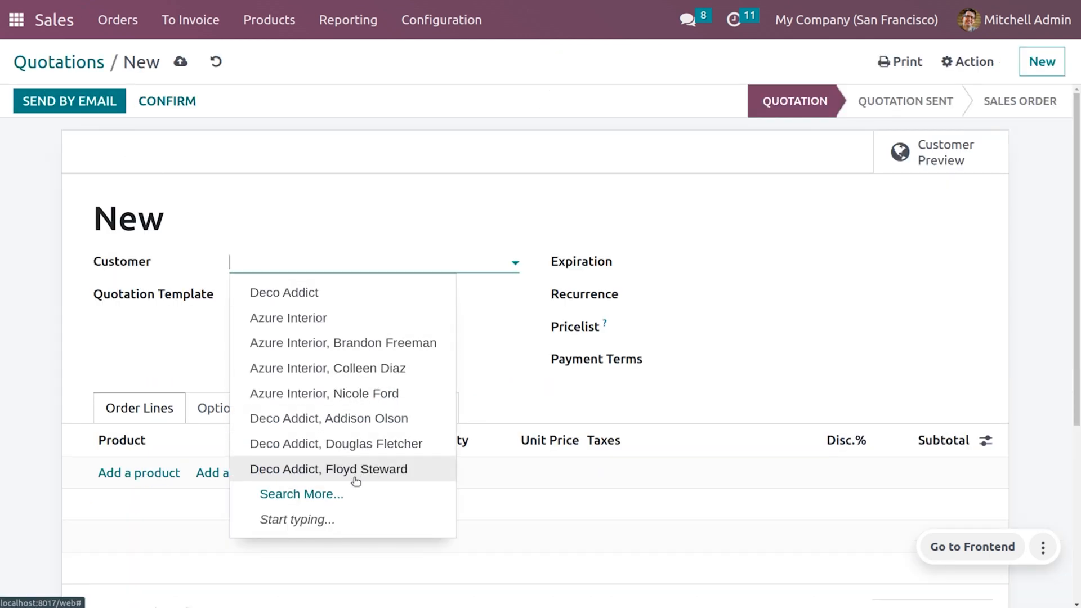
left_click(340, 491)
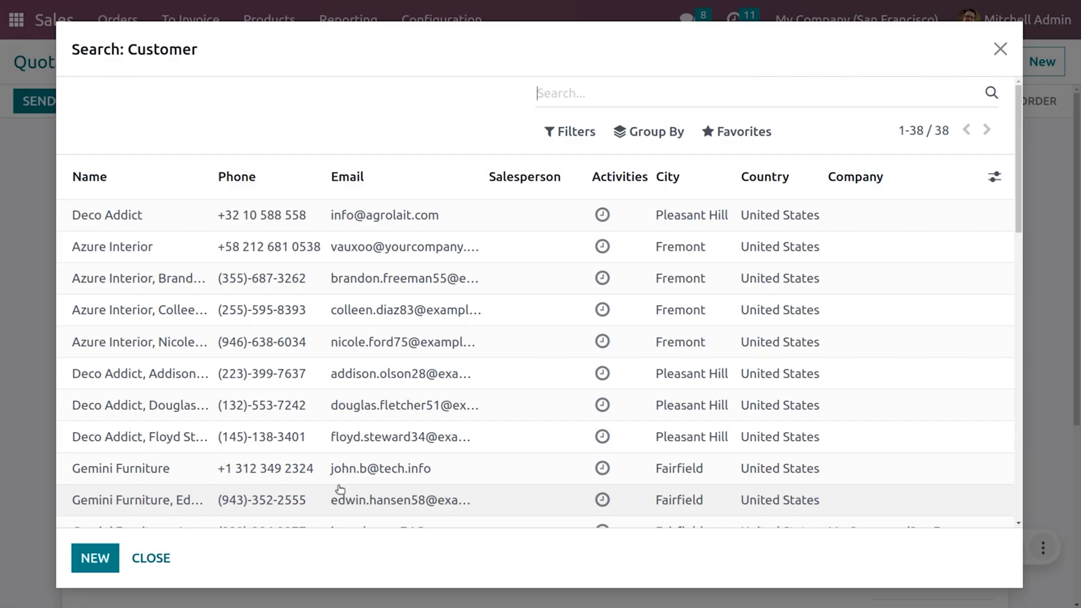
scroll(340, 489, "down", 5)
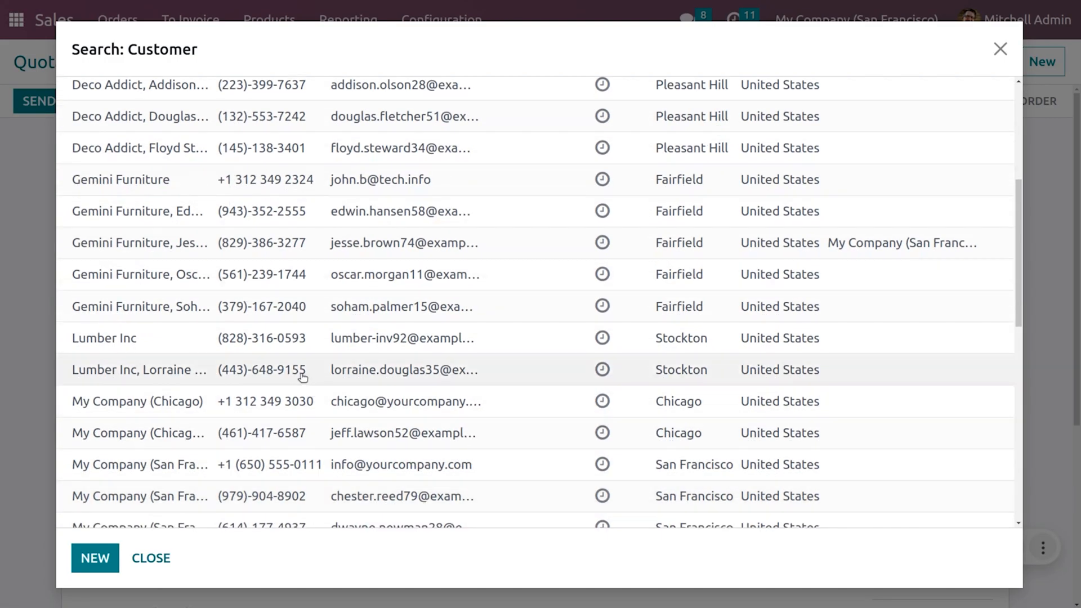
left_click(303, 344)
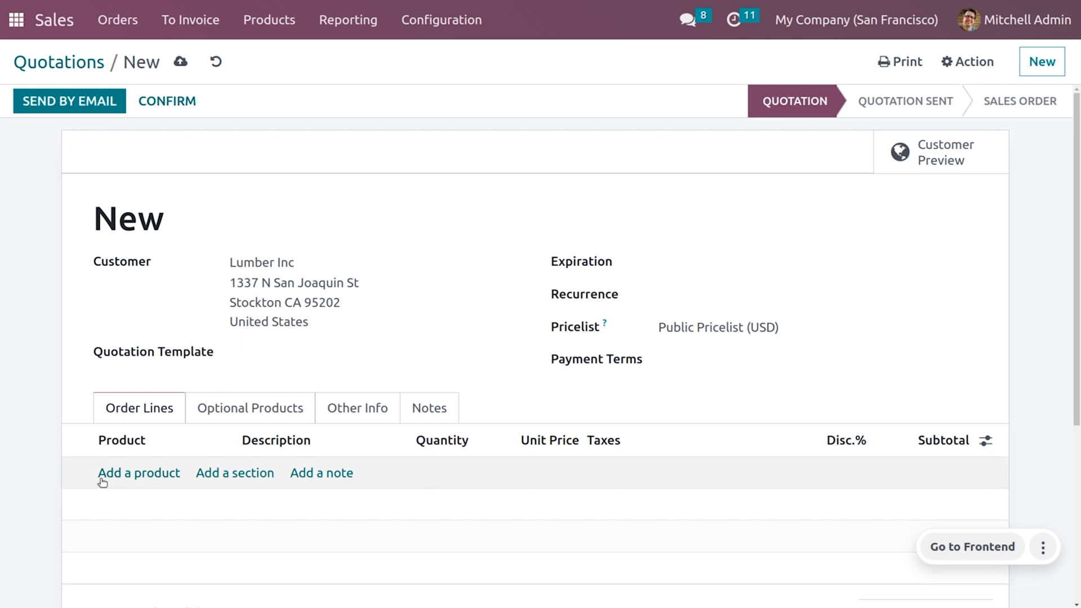
Add one Wooden chair to the order lines, then save and confirm the quotation.
left_click(147, 478)
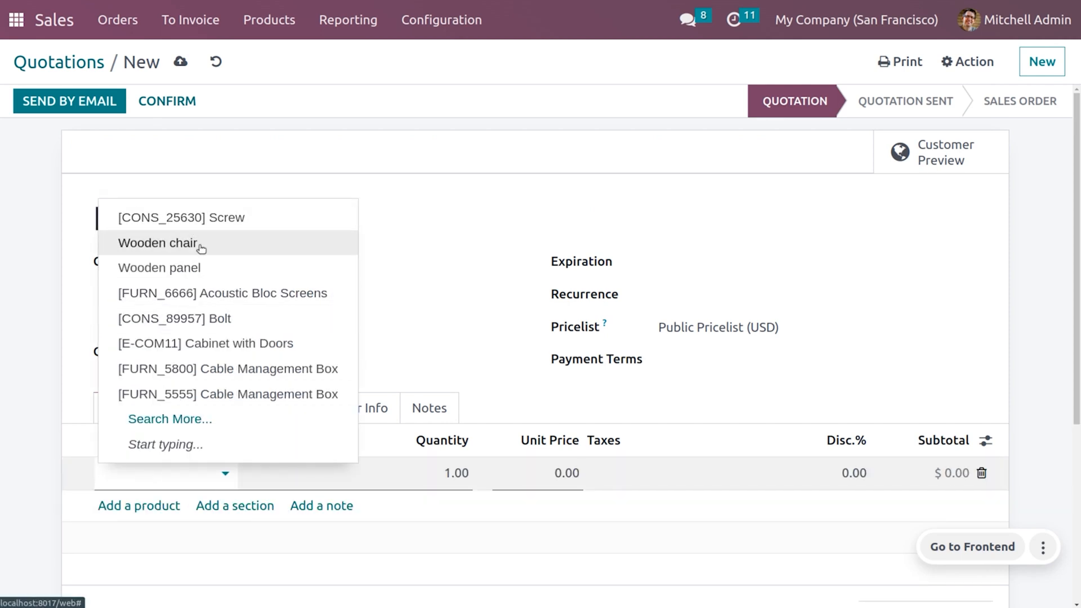
left_click(200, 245)
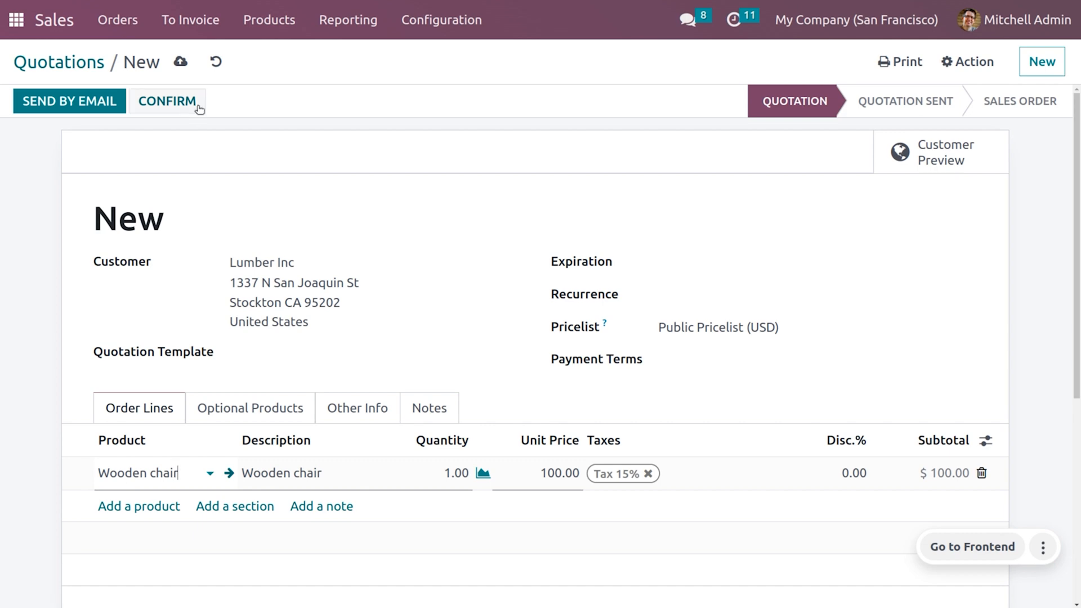
left_click(180, 62)
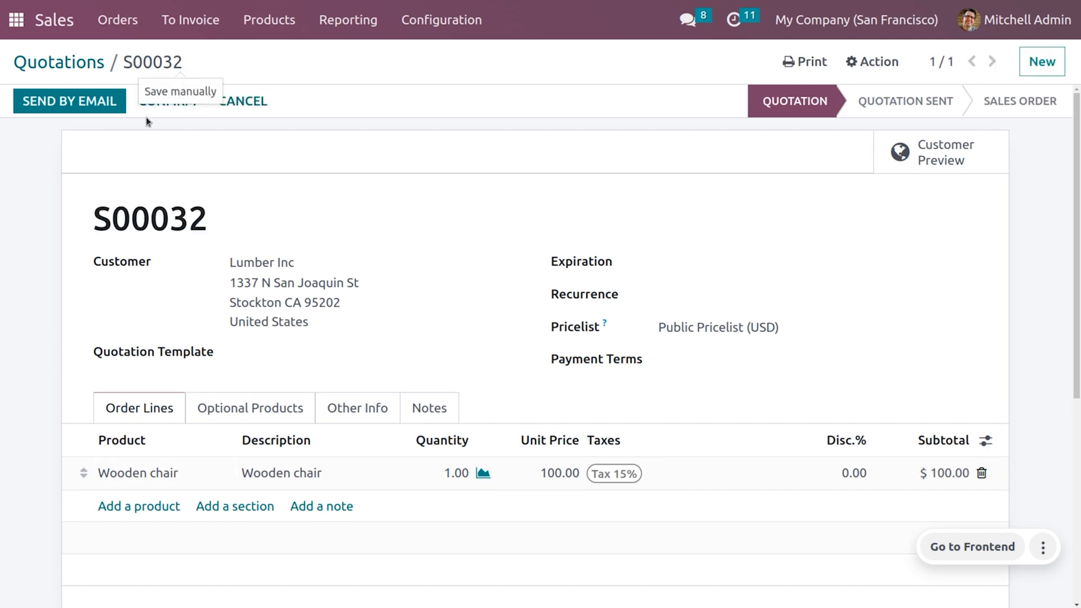
left_click(167, 108)
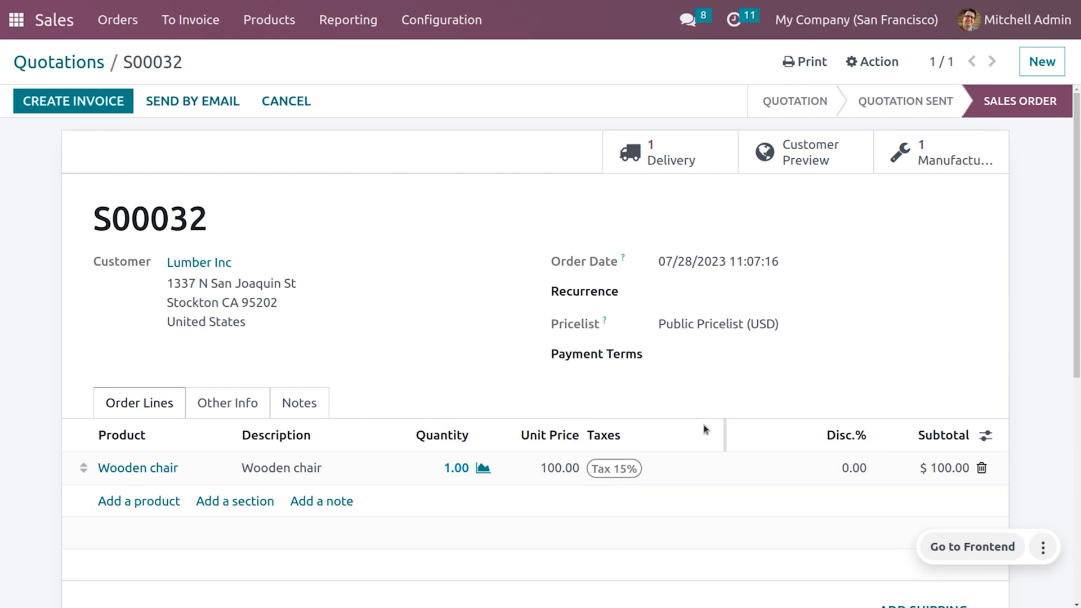
Open the manufacturing order linked to the sales order and review its components, work orders and miscellaneous details.
left_click(933, 168)
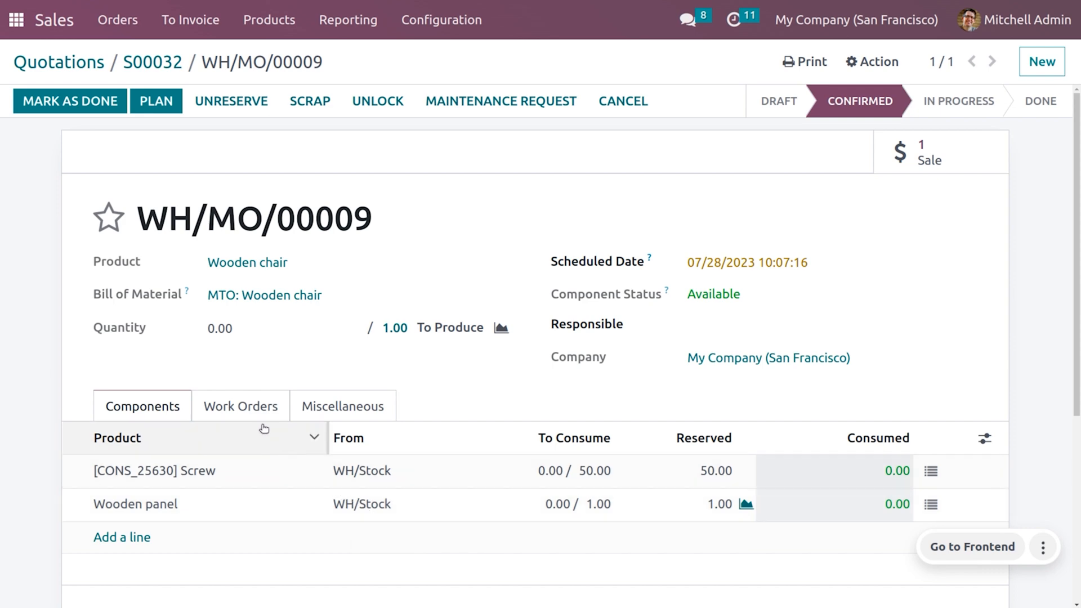
left_click(245, 411)
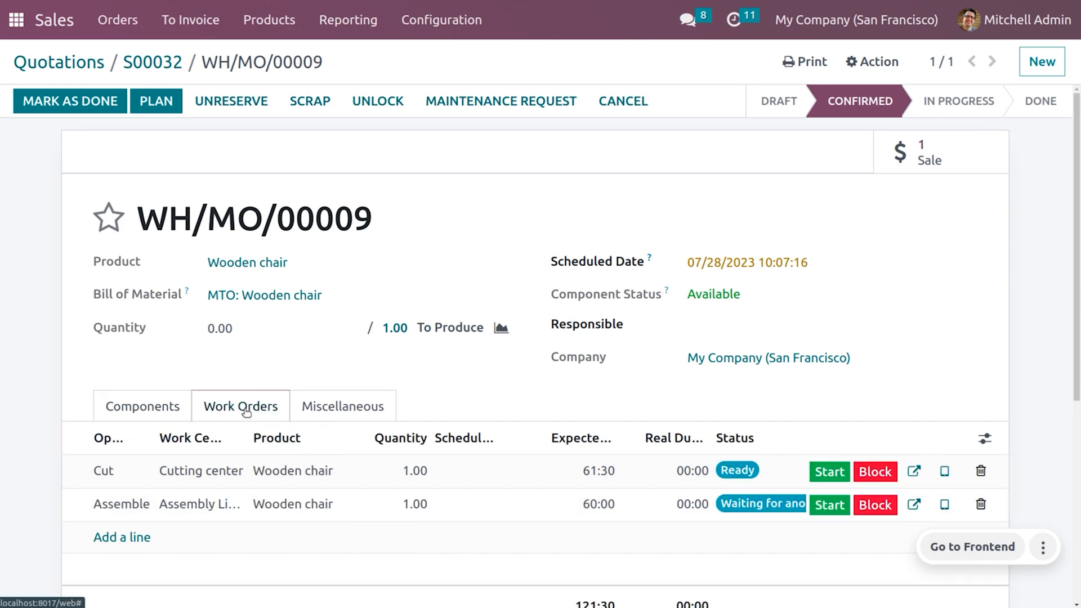
left_click(314, 408)
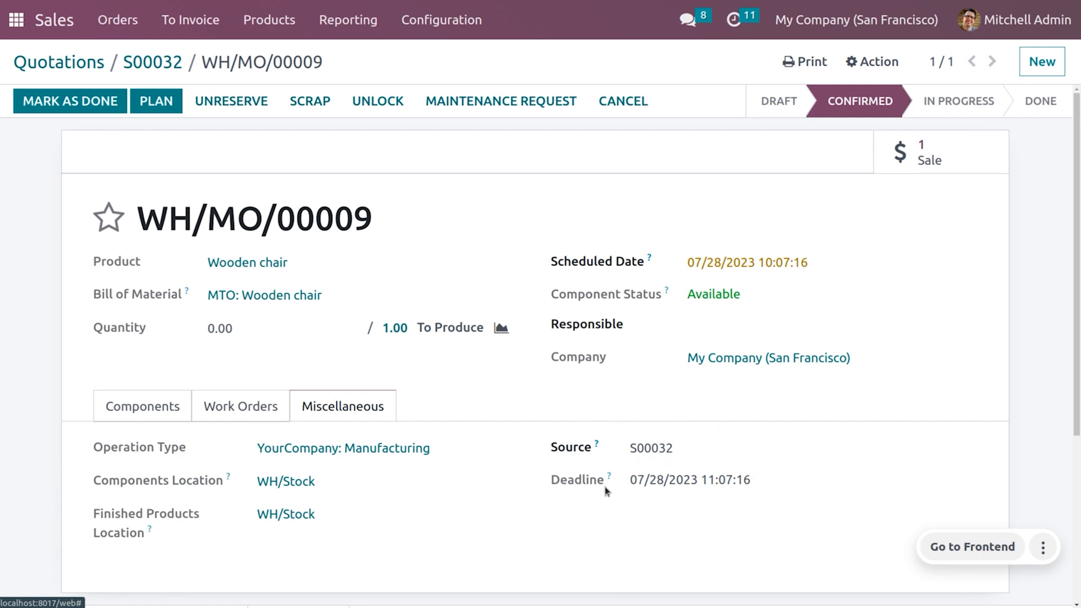
Start the Cut work order of the manufacturing order and mark it as done.
left_click(265, 409)
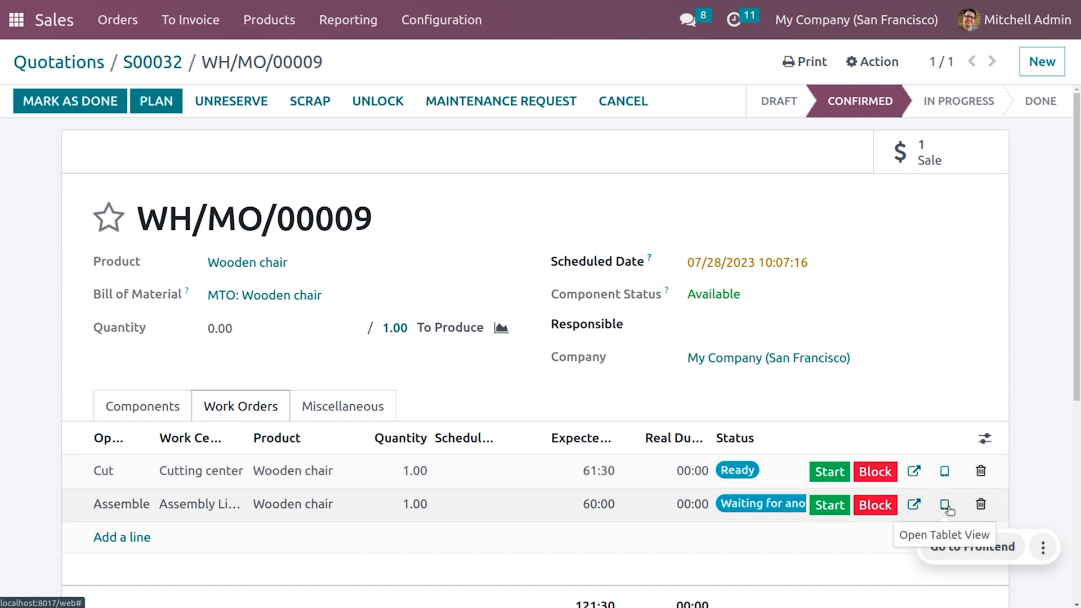
left_click(829, 472)
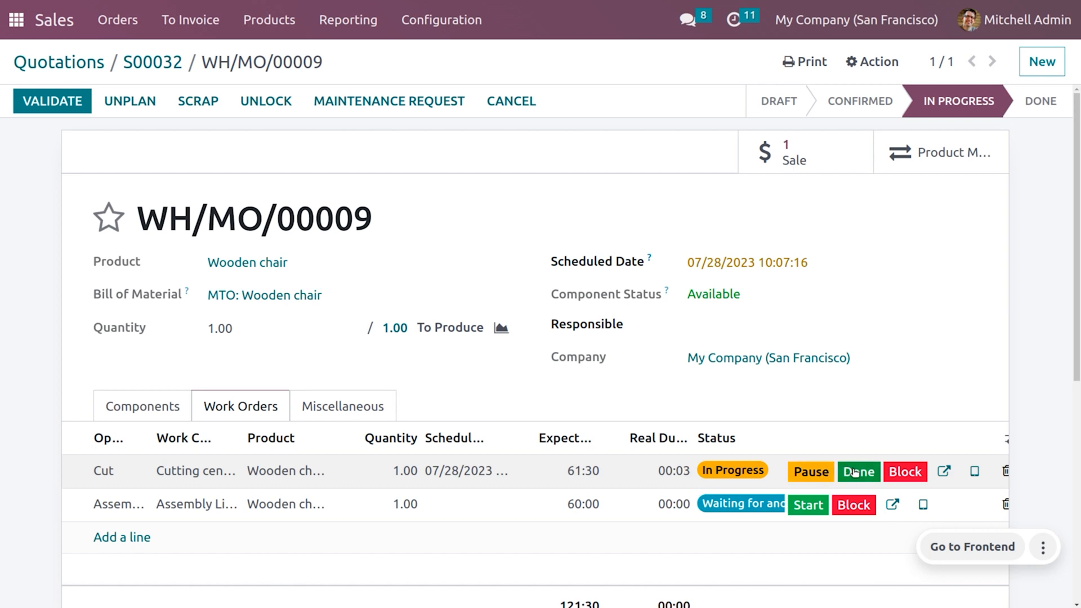
left_click(855, 473)
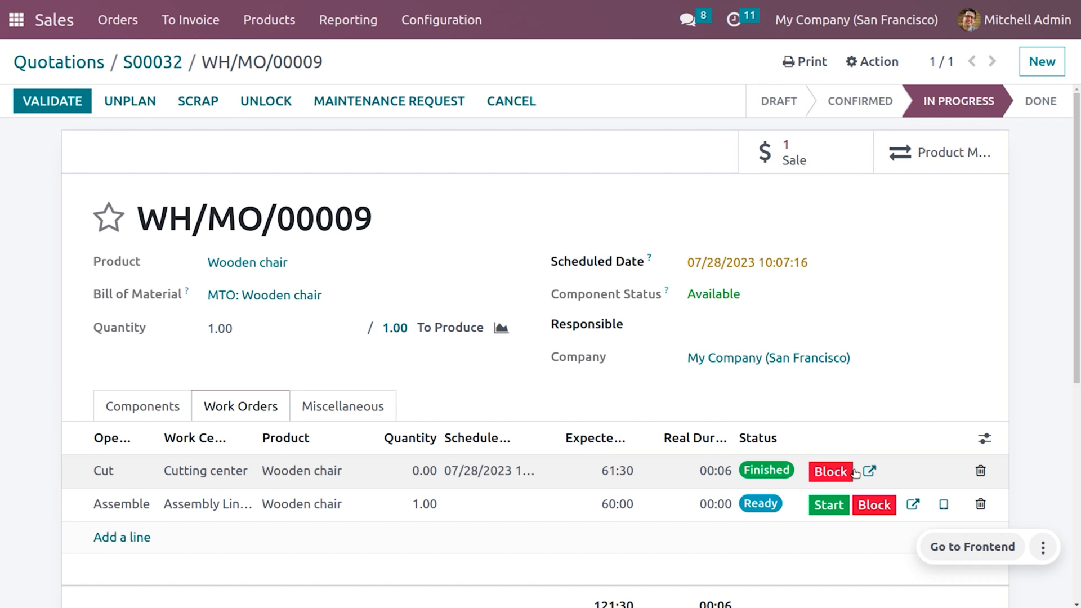
Process the Assemble work order in the tablet view, mark it as done and leave the tablet view.
left_click(943, 505)
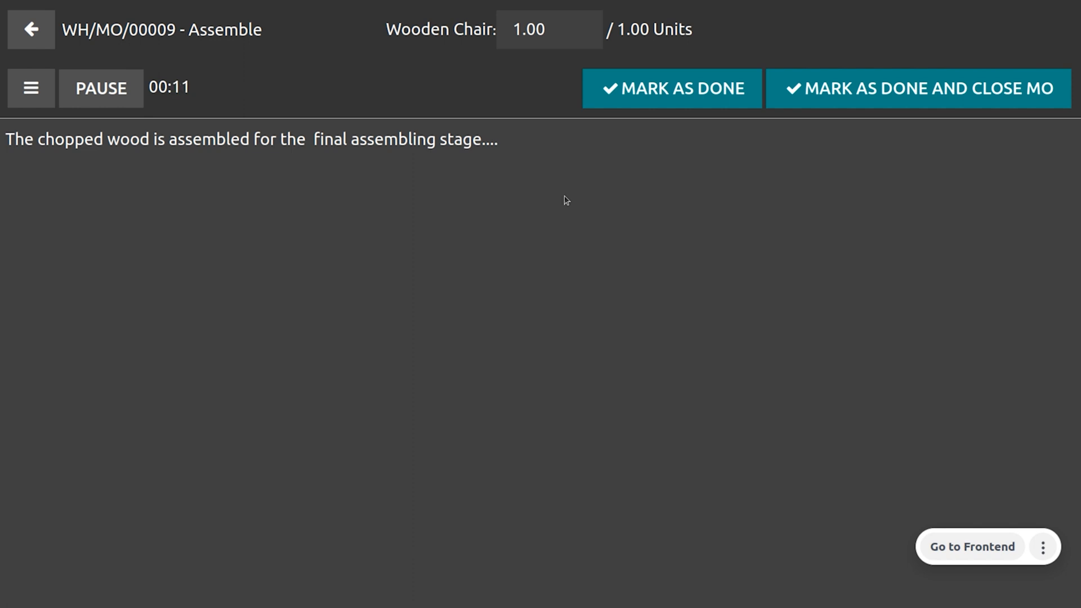
left_click(666, 102)
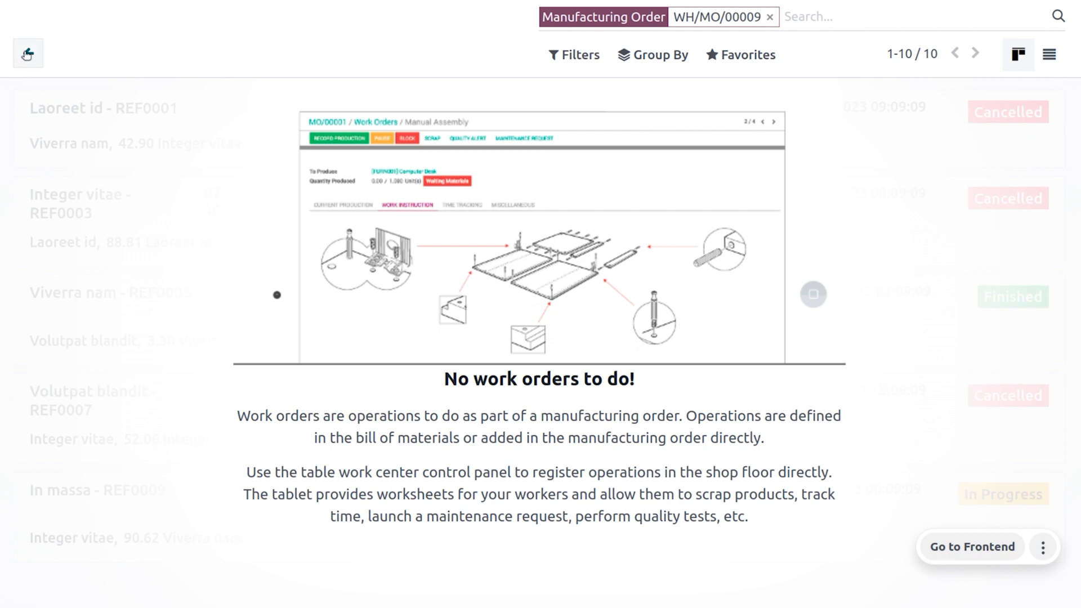
left_click(28, 54)
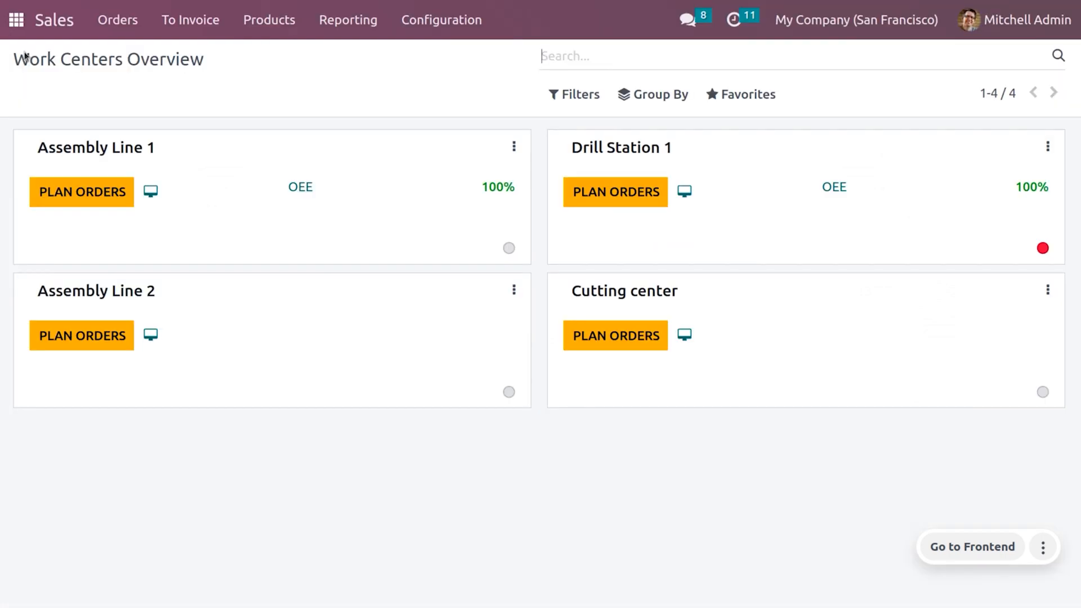
Reopen the Wooden chair manufacturing order from the newest Lumber Inc sales order and mark it as done.
left_click(145, 33)
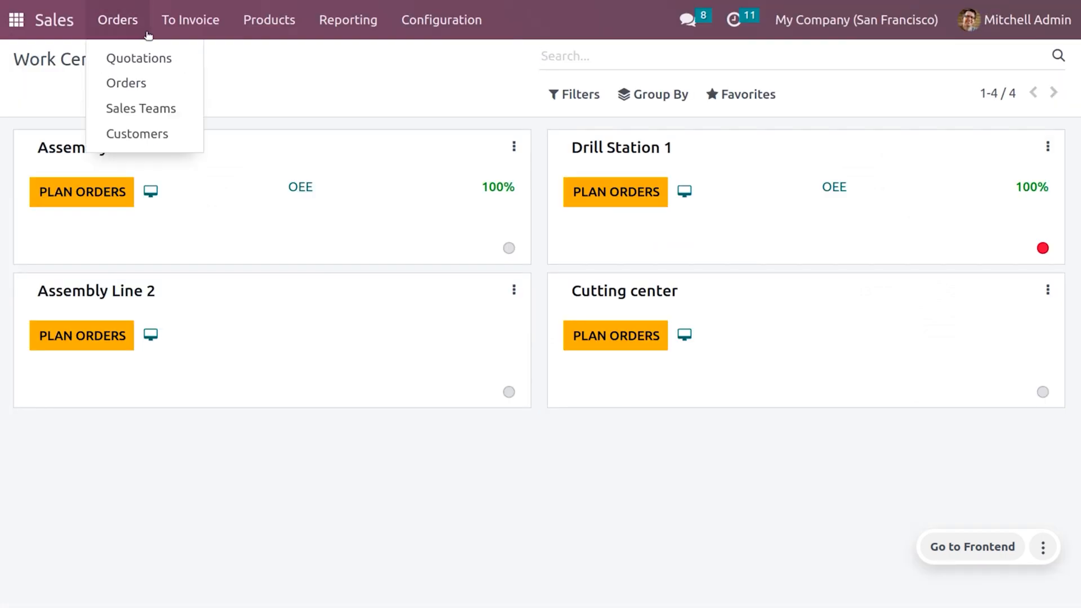
left_click(149, 82)
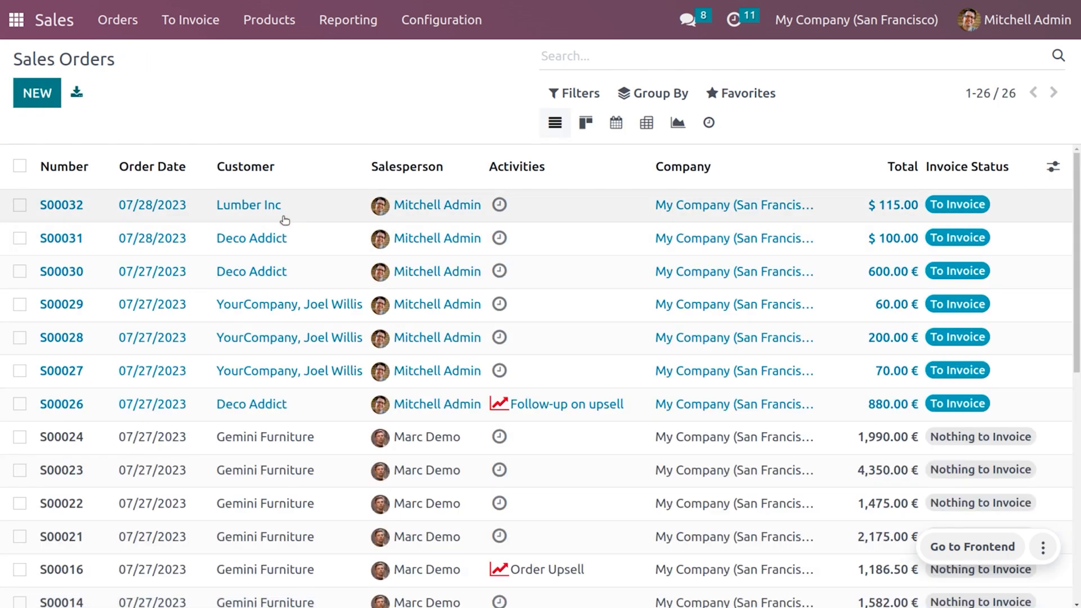
left_click(286, 211)
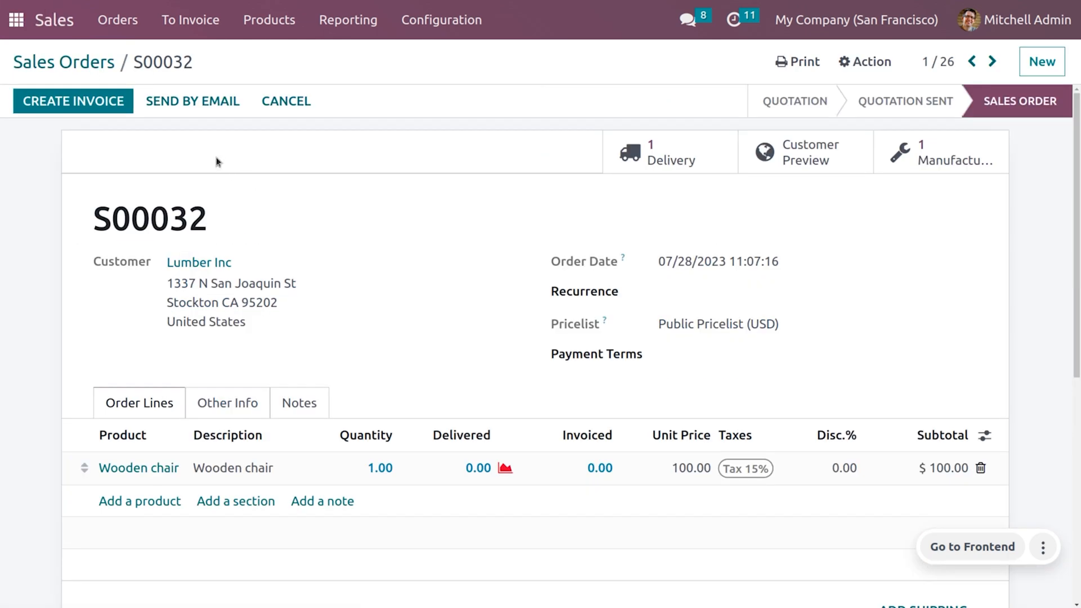
left_click(924, 156)
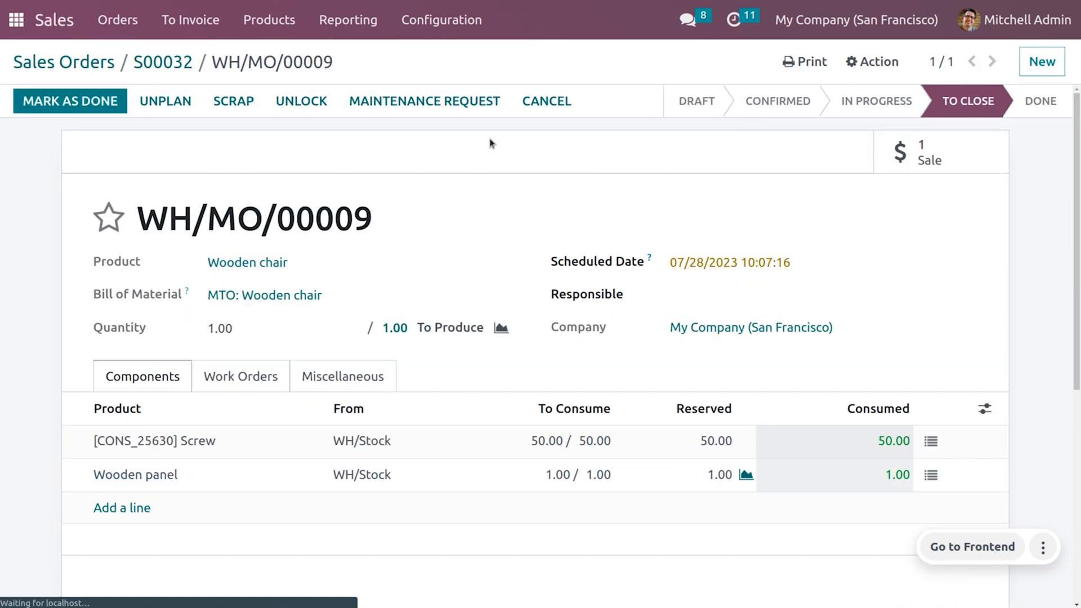
left_click(85, 101)
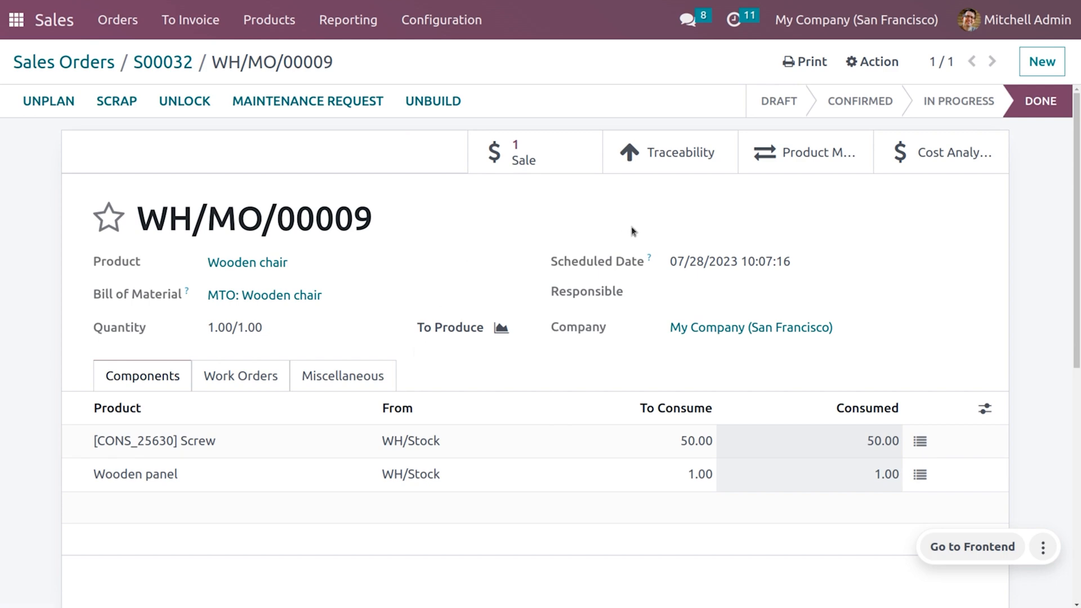
Review the finished manufacturing order's traceability report and its cost analysis of components and operations.
left_click(696, 162)
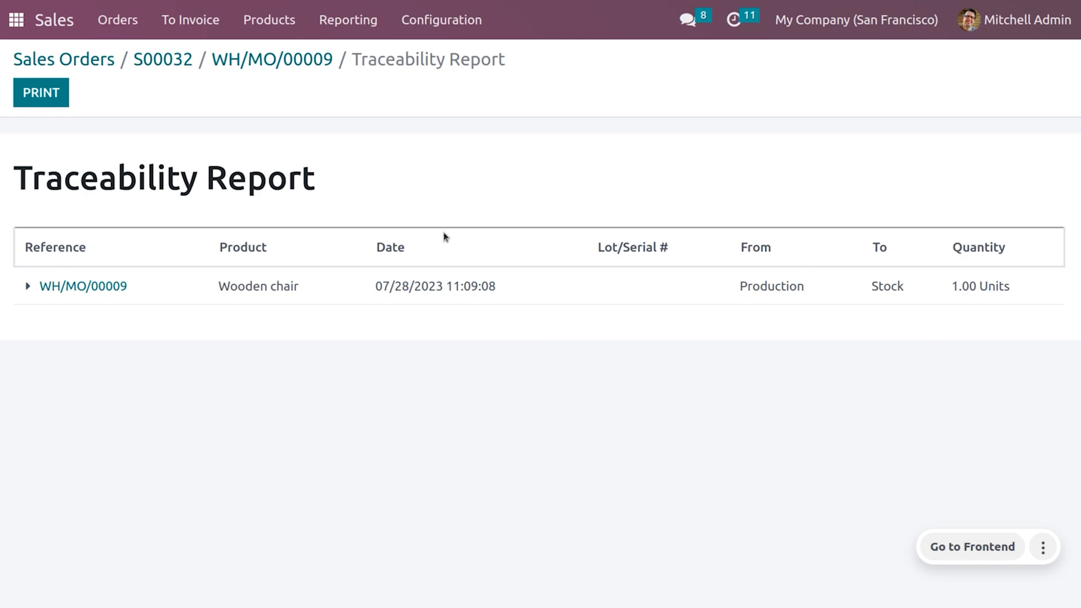
left_click(264, 63)
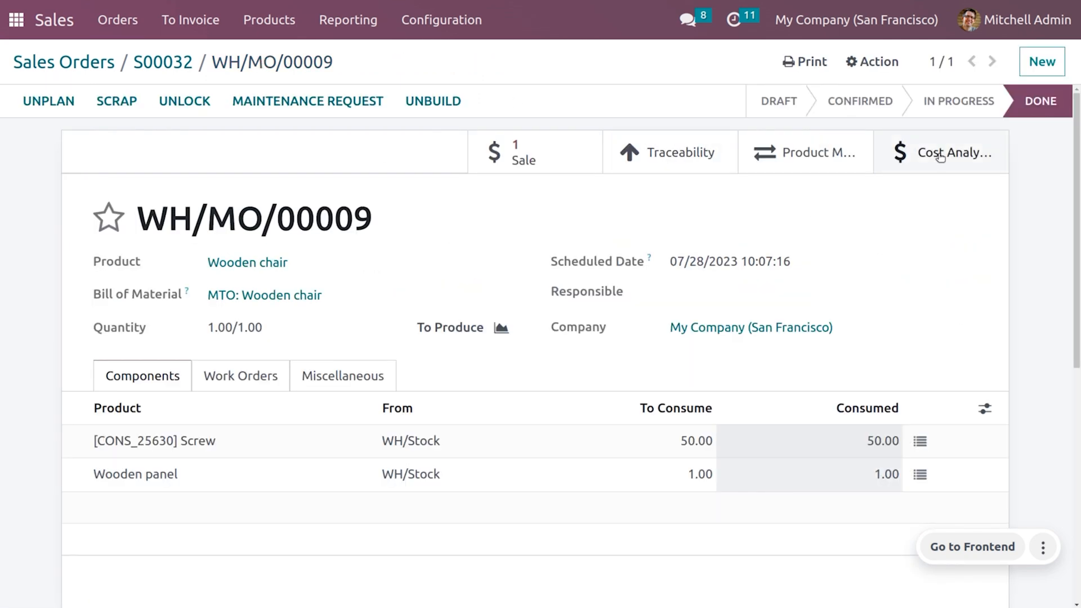
left_click(939, 158)
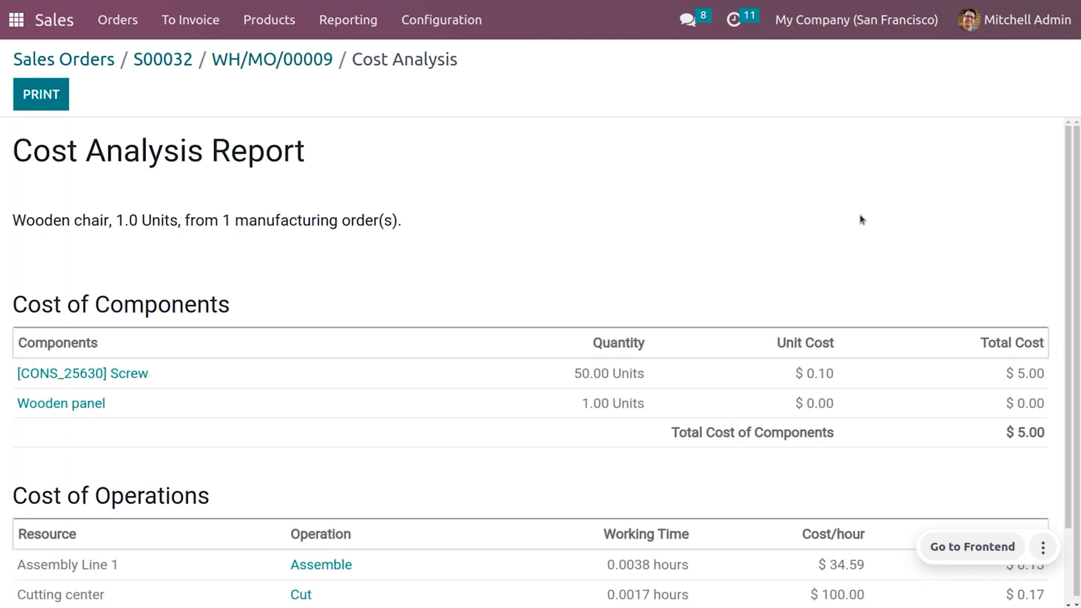
scroll(733, 275, "down", 1)
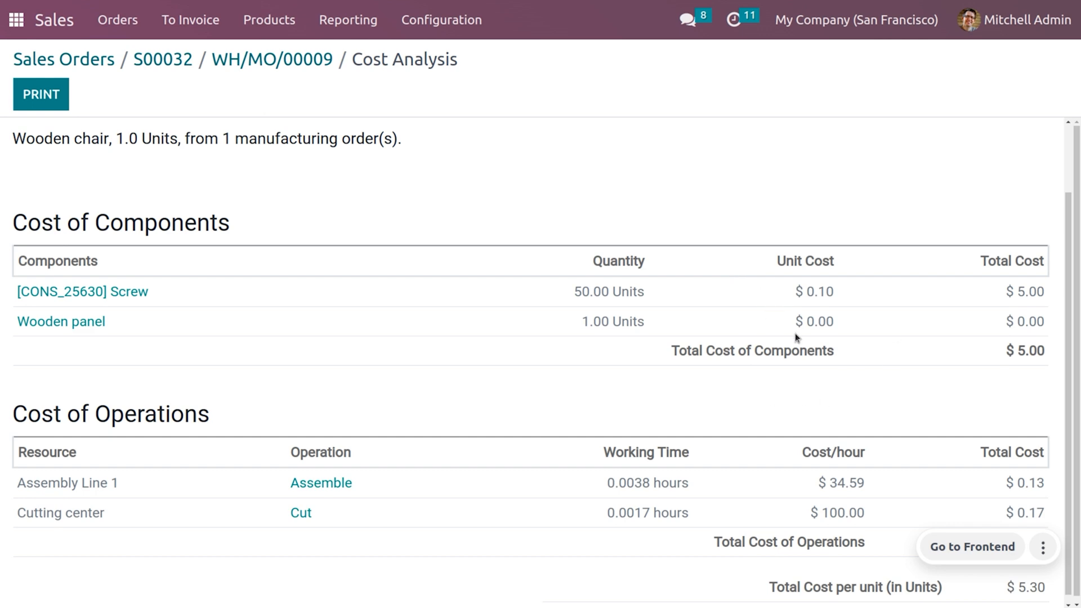
scroll(663, 442, "down", 1)
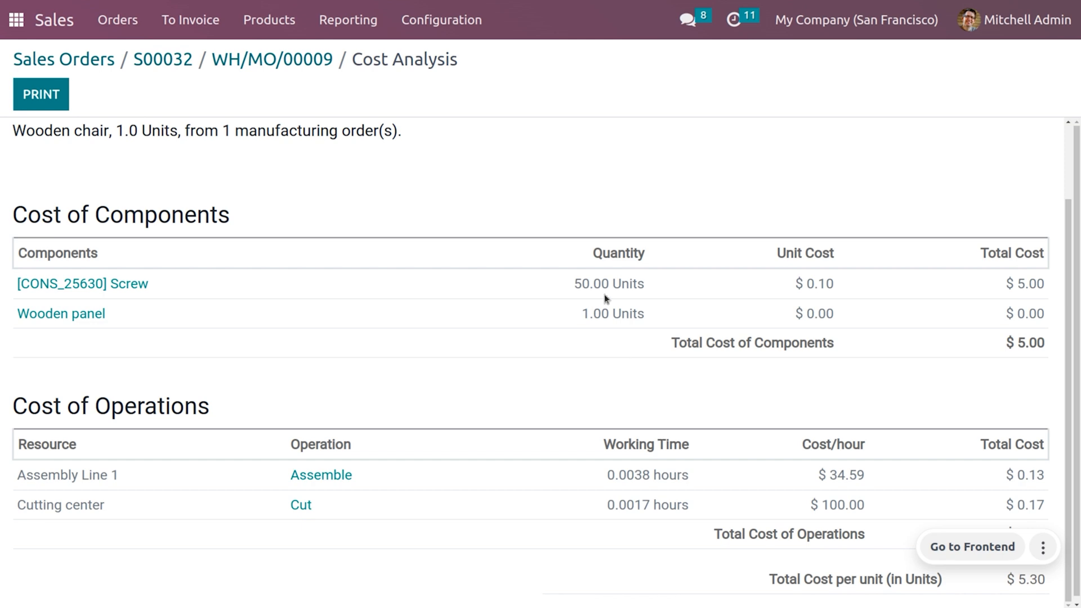
Check the Wooden chair's on-hand quantity from its line in the originating sales order, and return to the order.
left_click(180, 54)
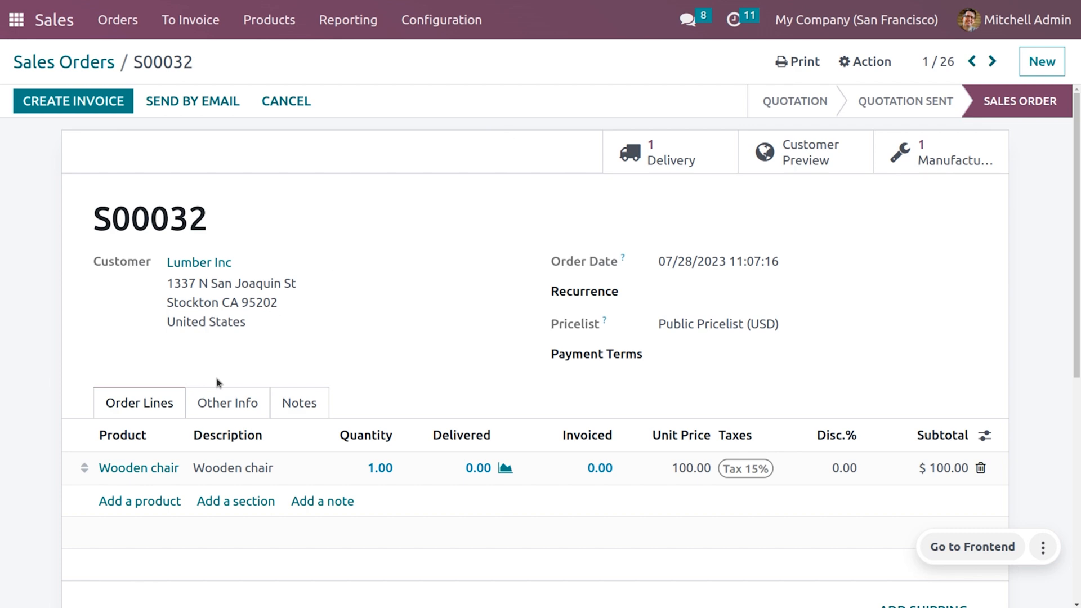
left_click(159, 469)
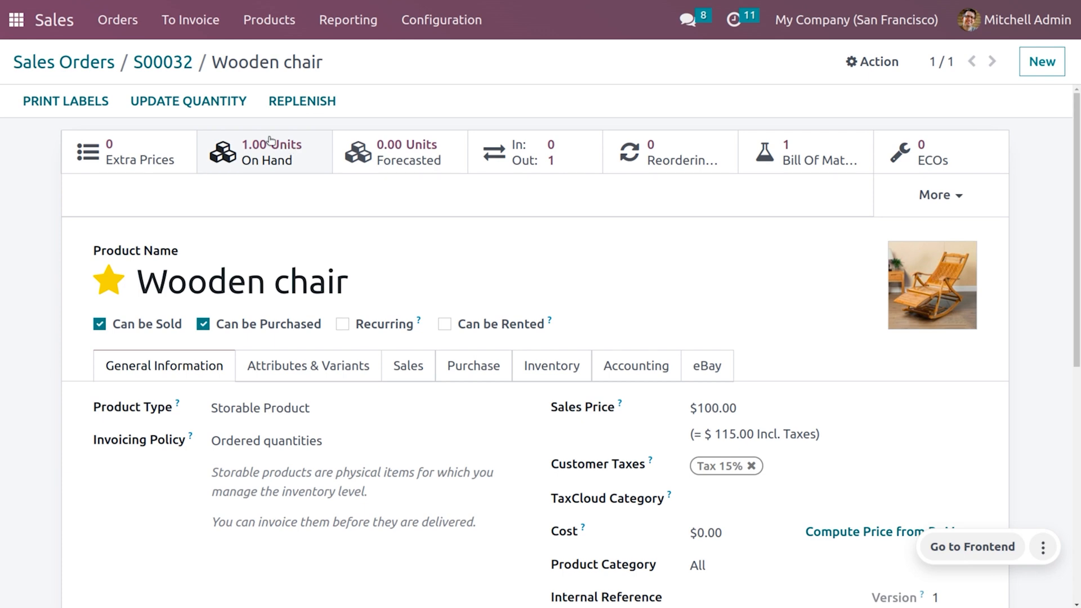
left_click(160, 58)
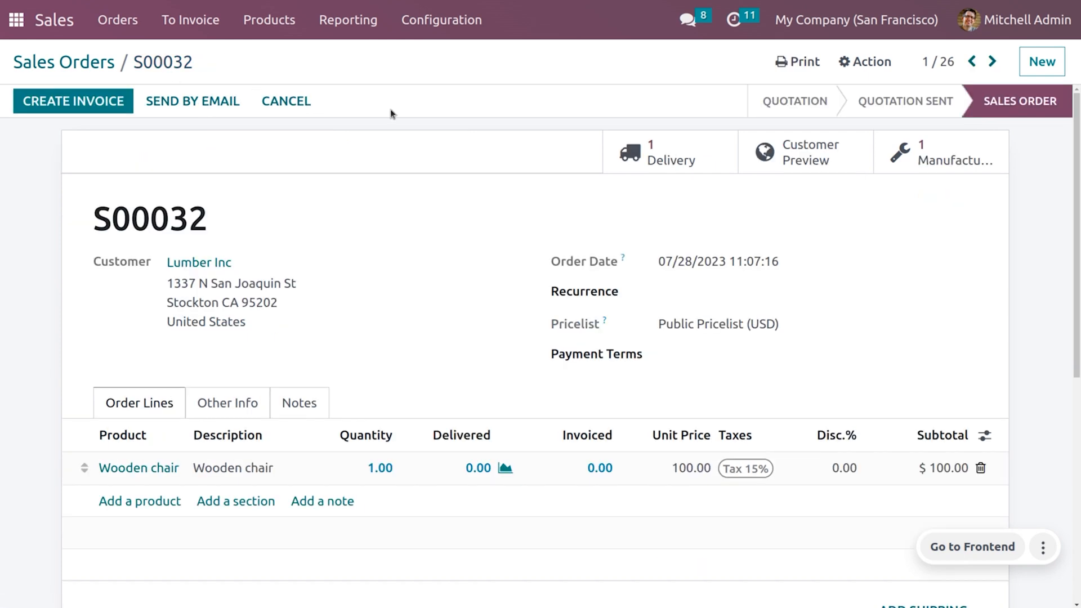
Set the done quantities on the sales order's linked delivery, validate it and return to the sales order.
left_click(644, 148)
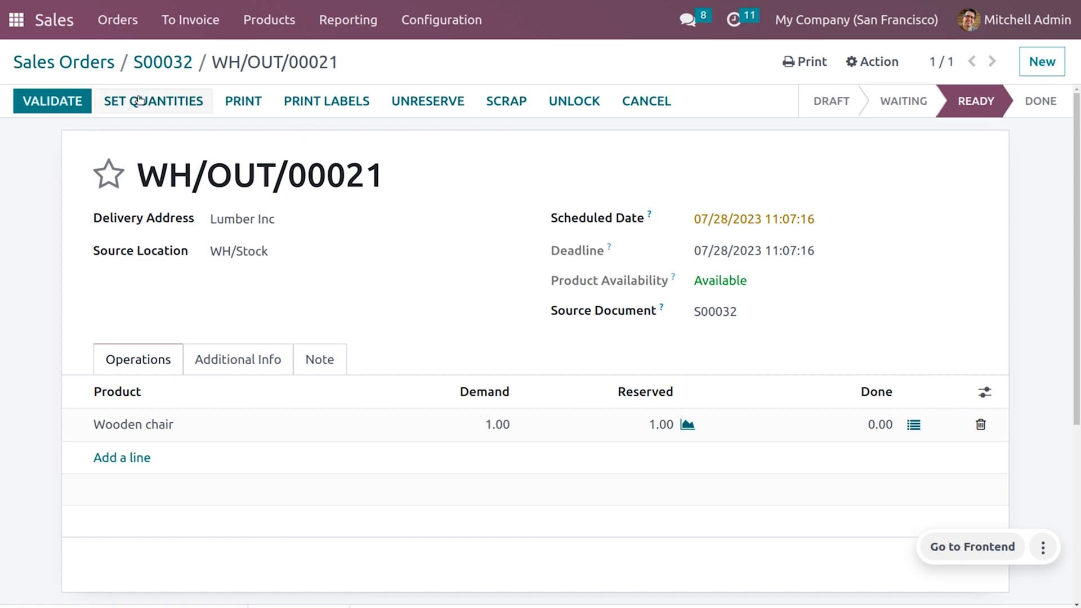
left_click(139, 100)
left_click(52, 100)
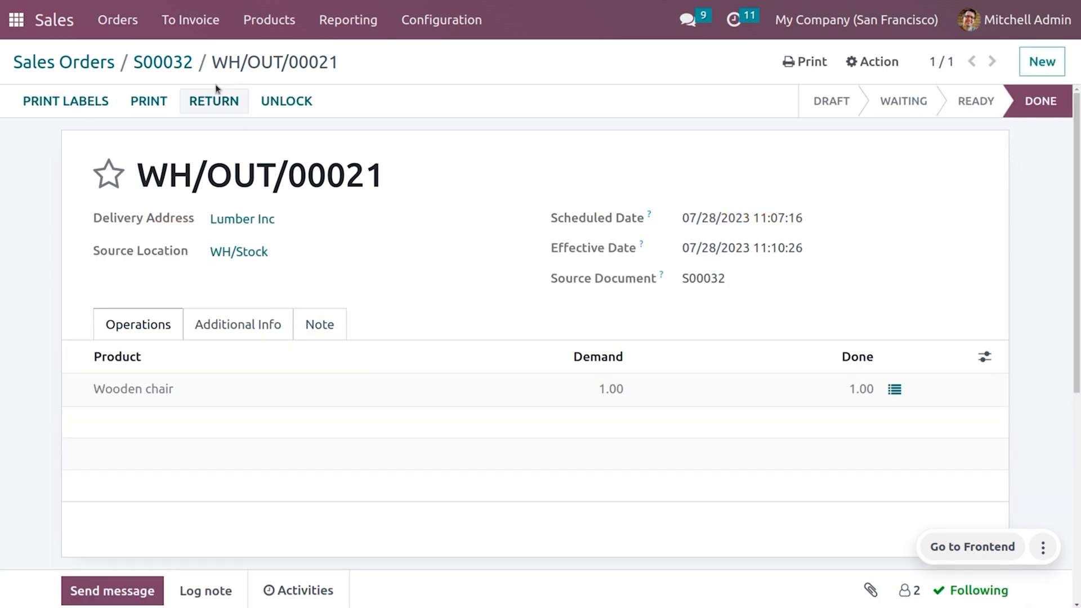
left_click(167, 60)
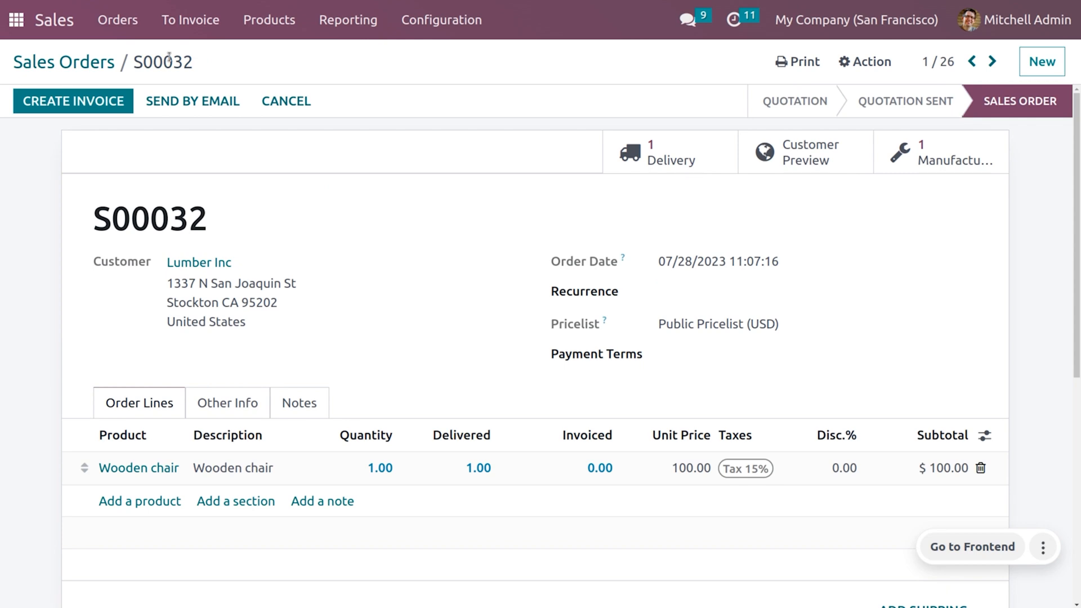
Create and confirm a regular invoice for the sales order, and register its $115.00 payment in the Bank journal.
left_click(111, 104)
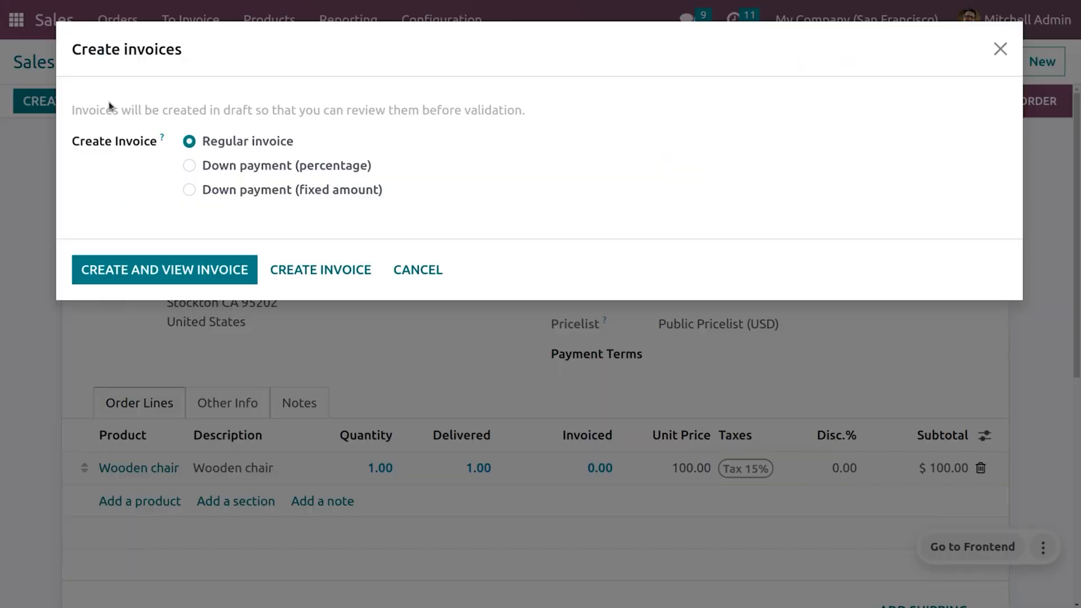
left_click(197, 269)
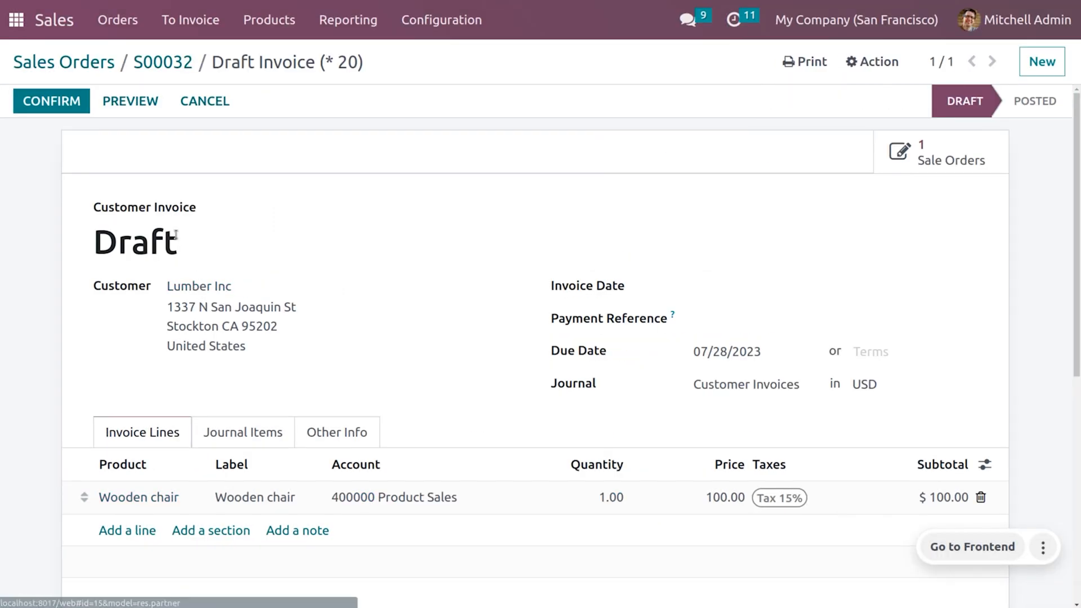
left_click(64, 106)
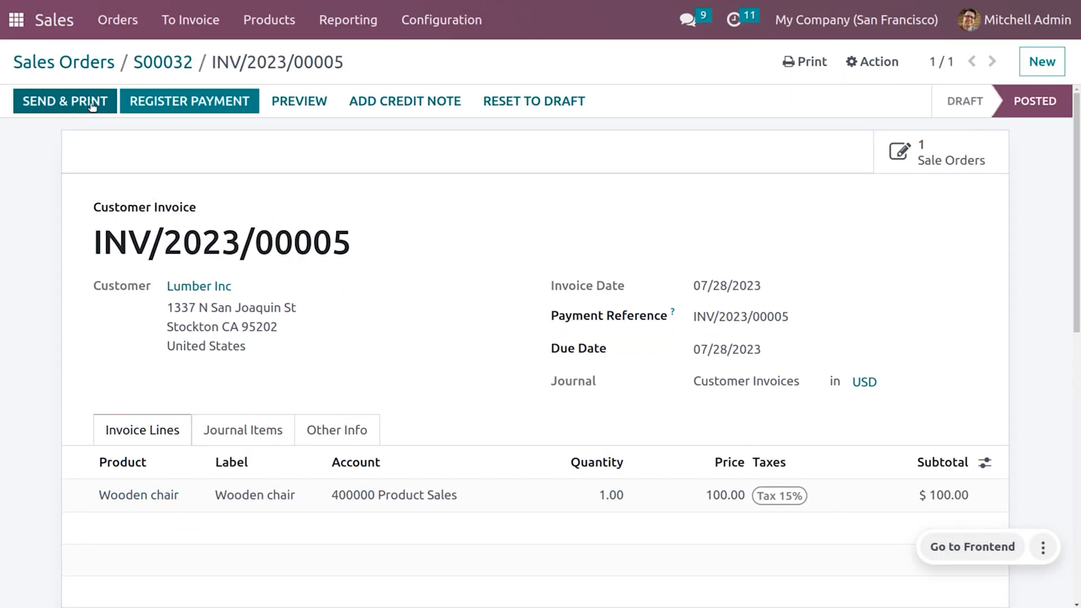
left_click(158, 105)
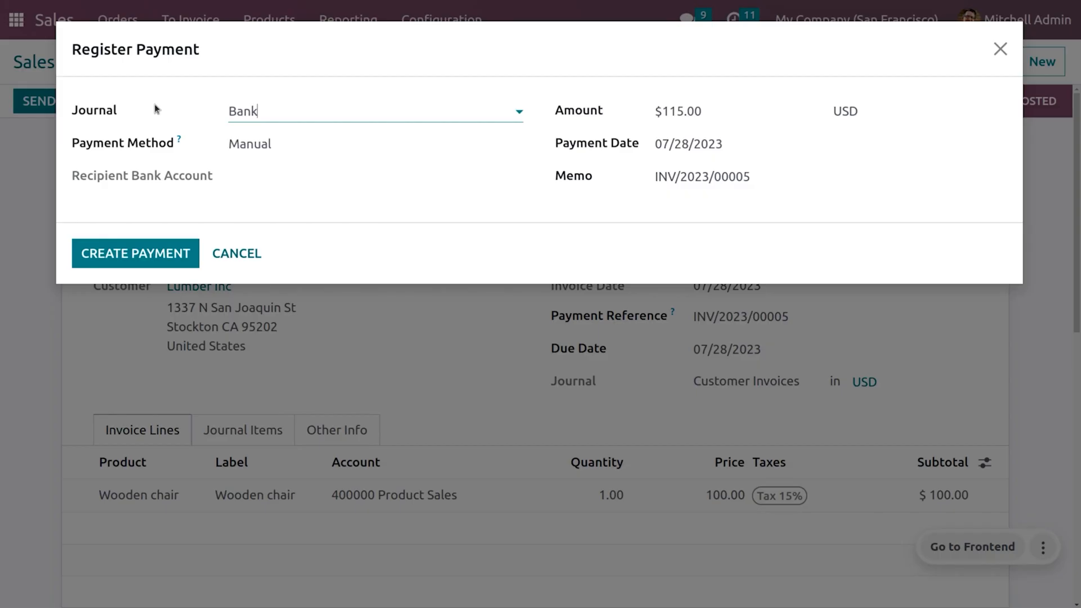
left_click(147, 246)
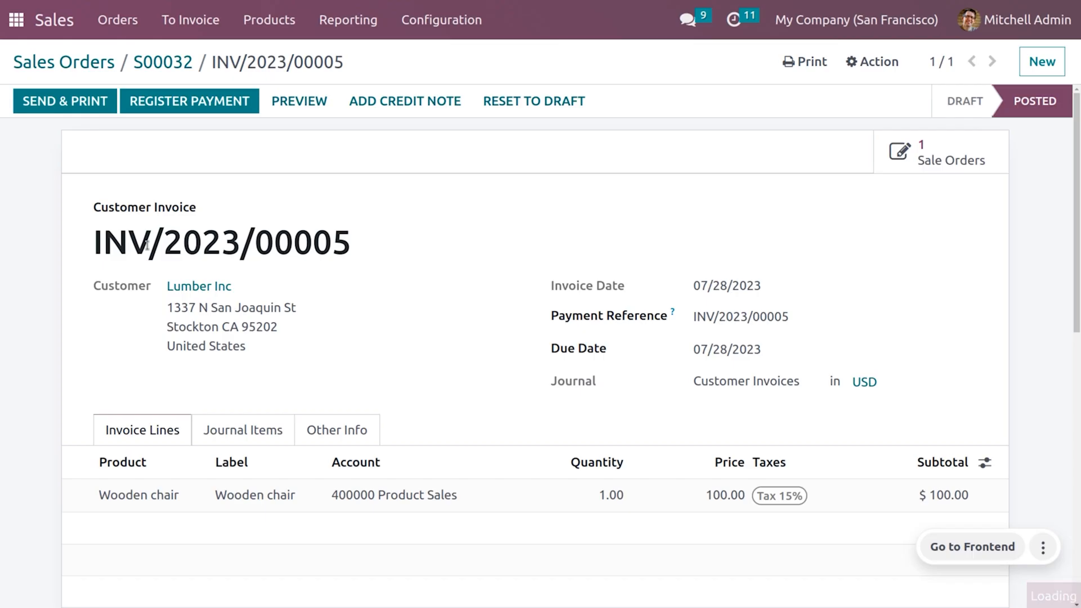